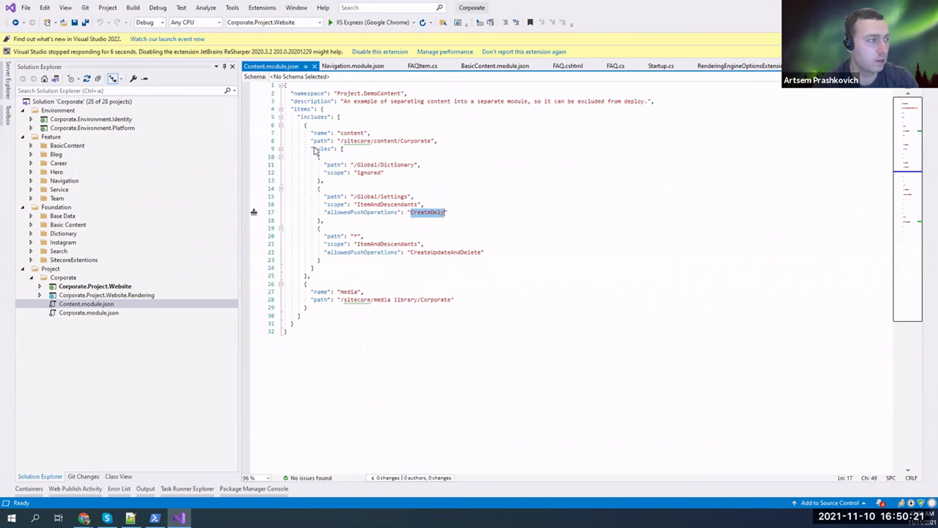
Close Content.module.json and the Notepad++ notes window, and switch to Double Commander.
middle_click(259, 67)
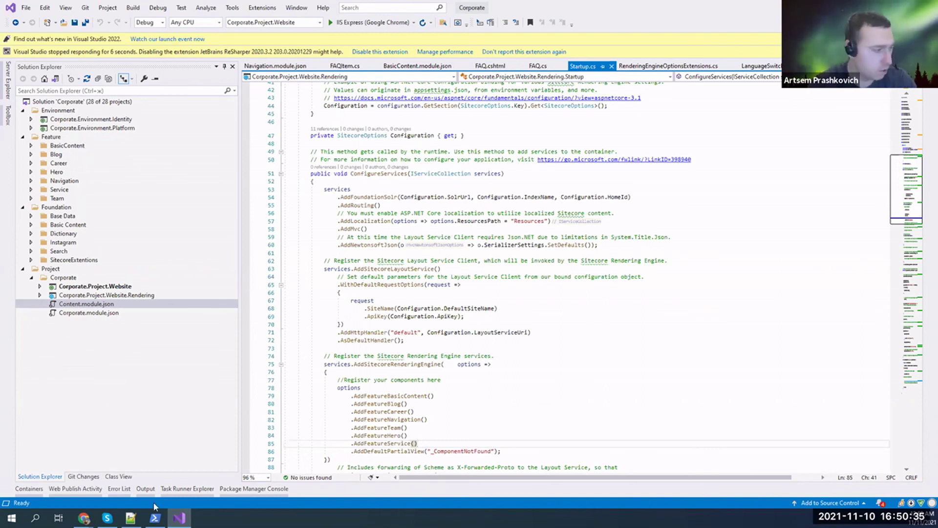
key(alt+Tab)
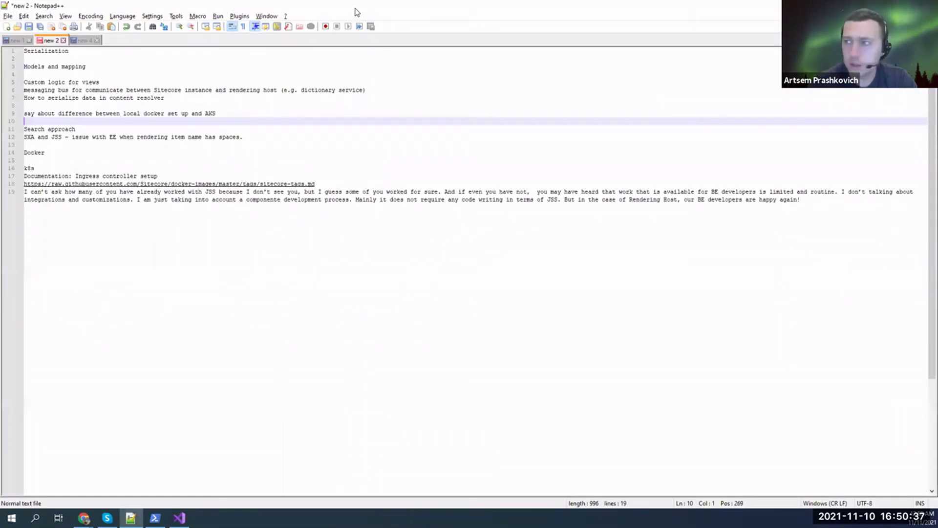
key(alt+F4)
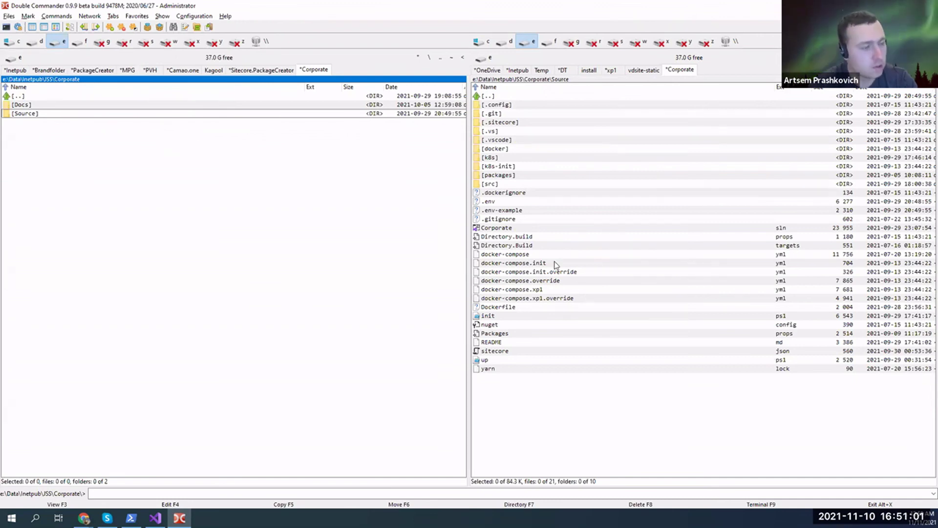
Mark docker-compose.yml and docker-compose.override.yml in the Source folder, and clear the marking.
click(536, 255)
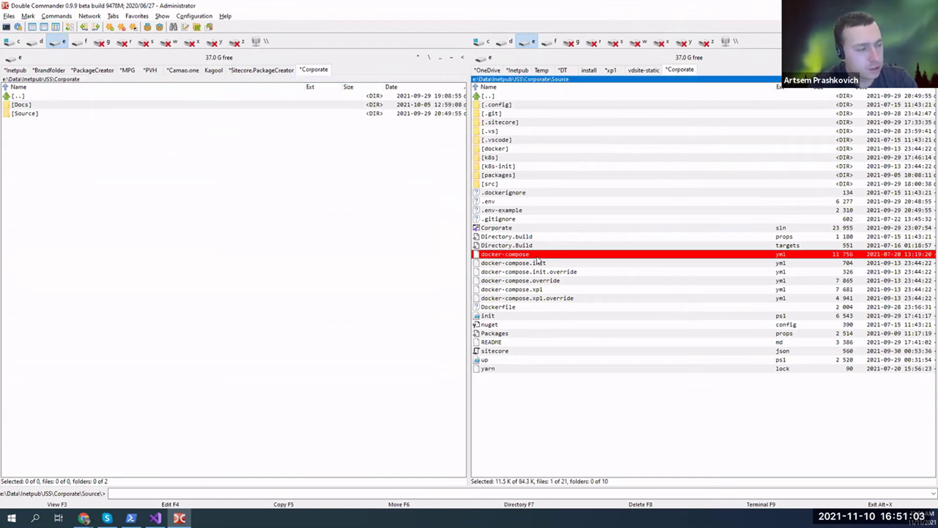
ctrl+click(508, 282)
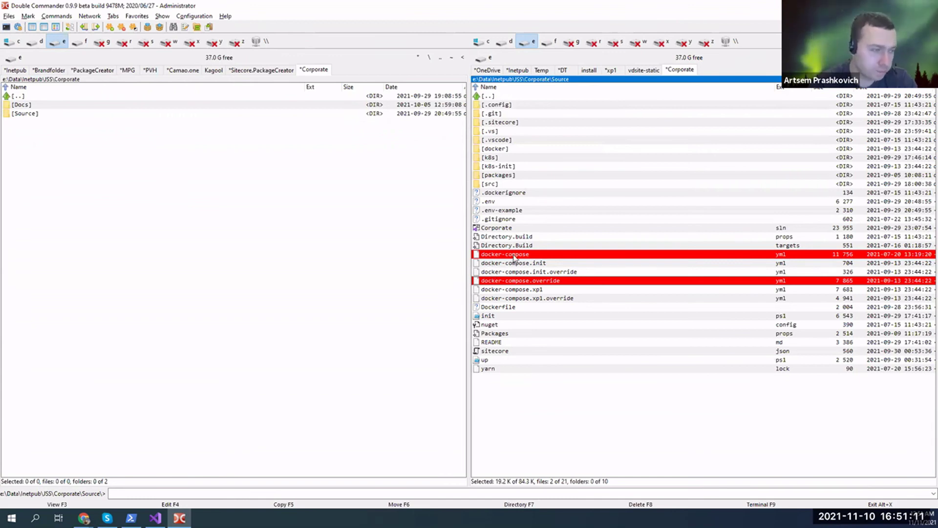
click(558, 283)
key(space)
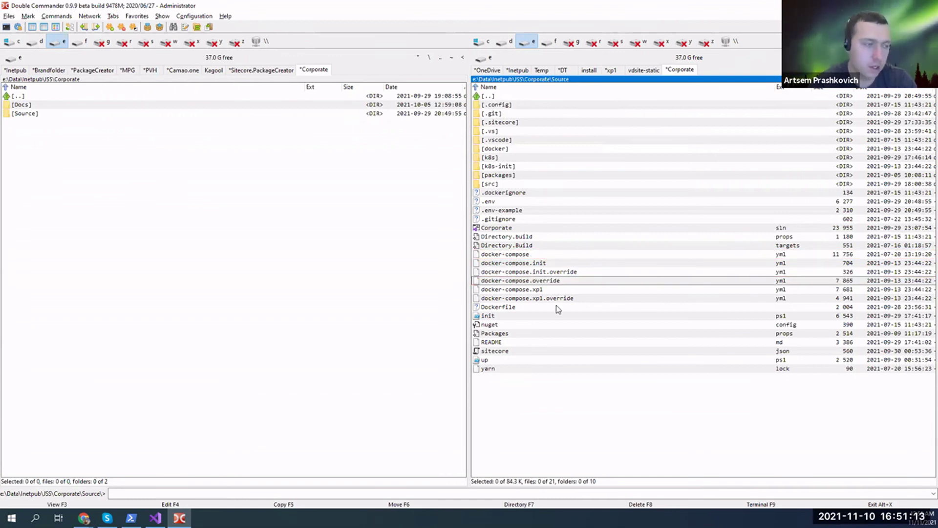
Mark the docker-compose.xp1.yml and docker-compose.xp1.override.yml pair in the Source folder.
click(532, 291)
shift+click(533, 298)
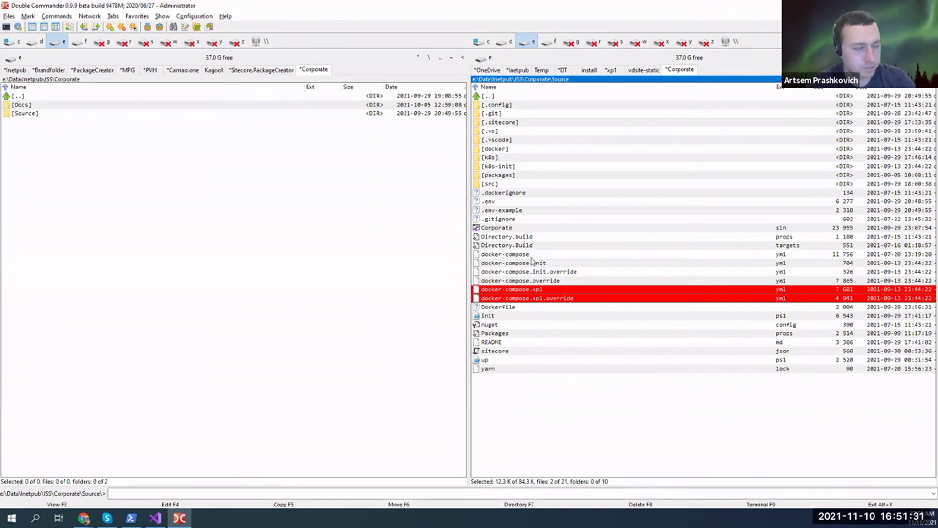
click(561, 308)
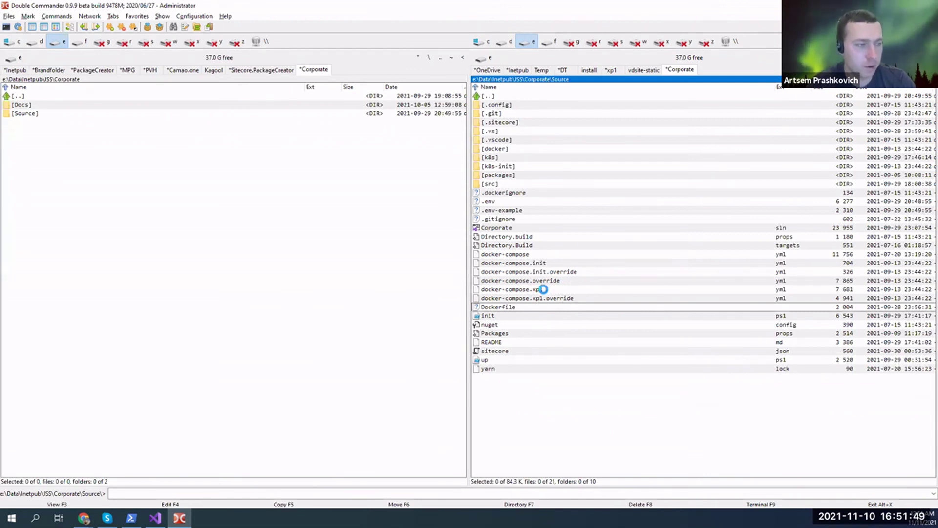
right_click(541, 290)
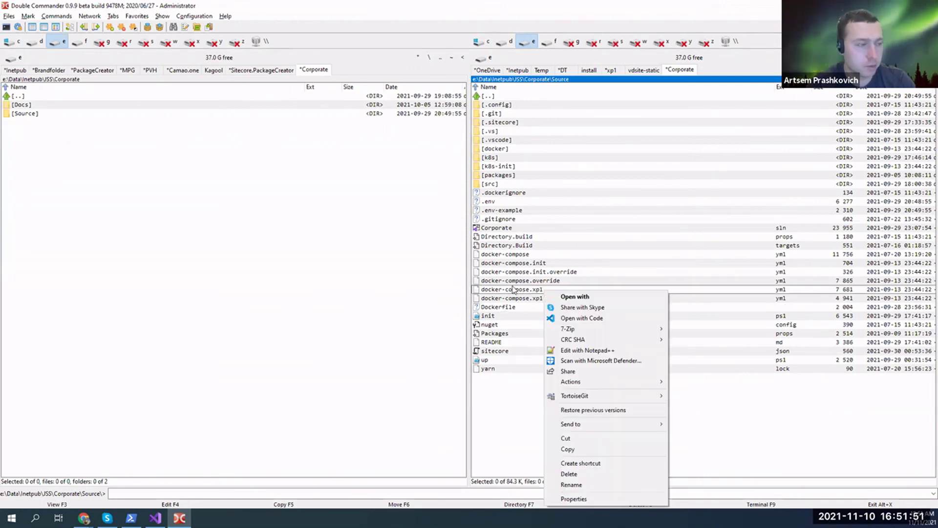
key(Escape)
right_click(517, 299)
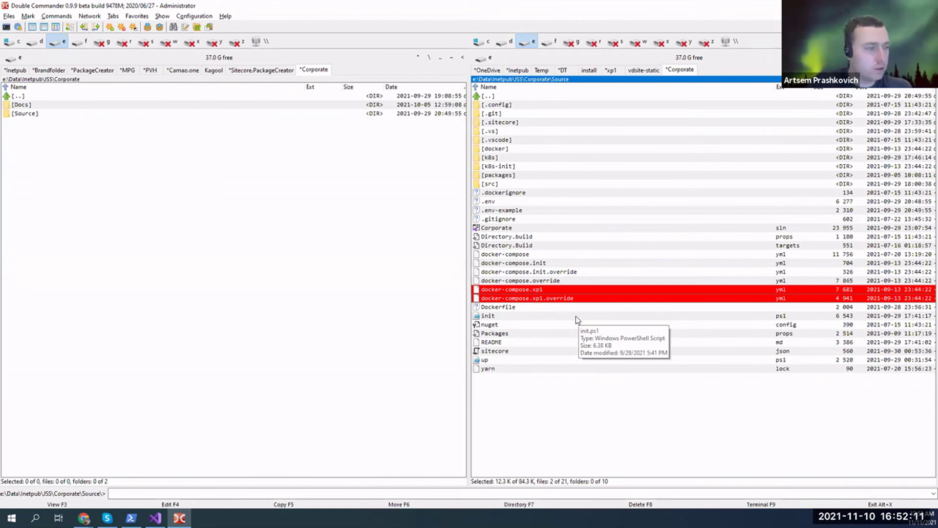
Mark only docker-compose.init.yml and docker-compose.init.override.yml, and clear the marking.
ctrl+click(531, 264)
right_click(508, 271)
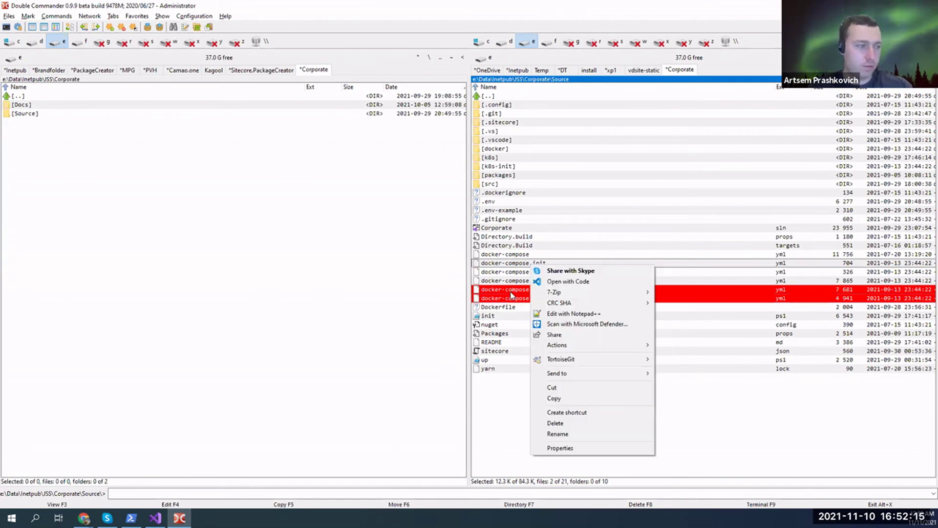
key(Escape)
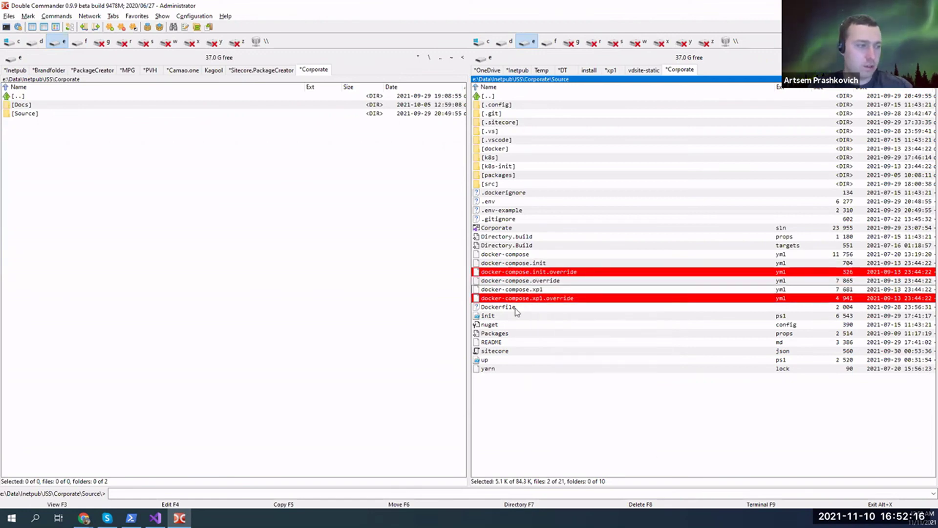
click(520, 264)
ctrl+click(521, 271)
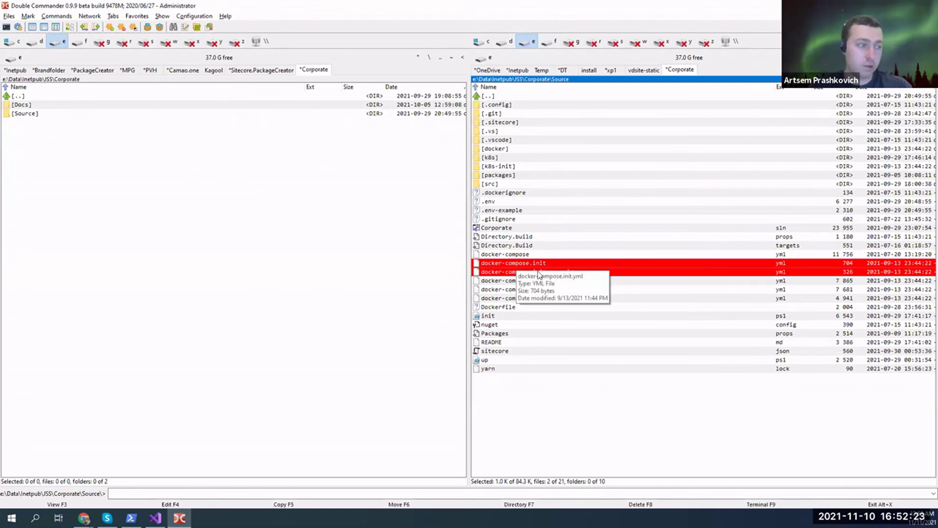
click(535, 273)
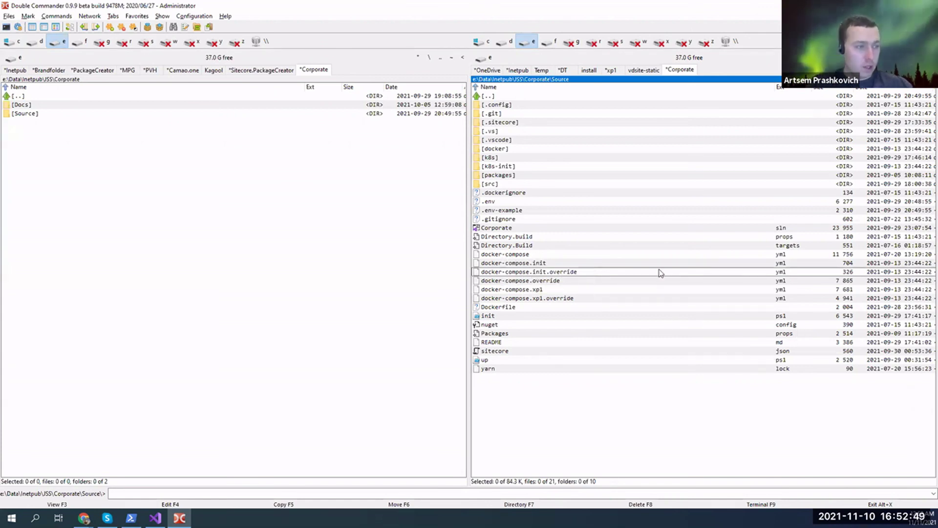
View sitecore-core-database-password.txt from the k8s secrets folder in Notepad++, and return to Double Commander.
double_click(505, 159)
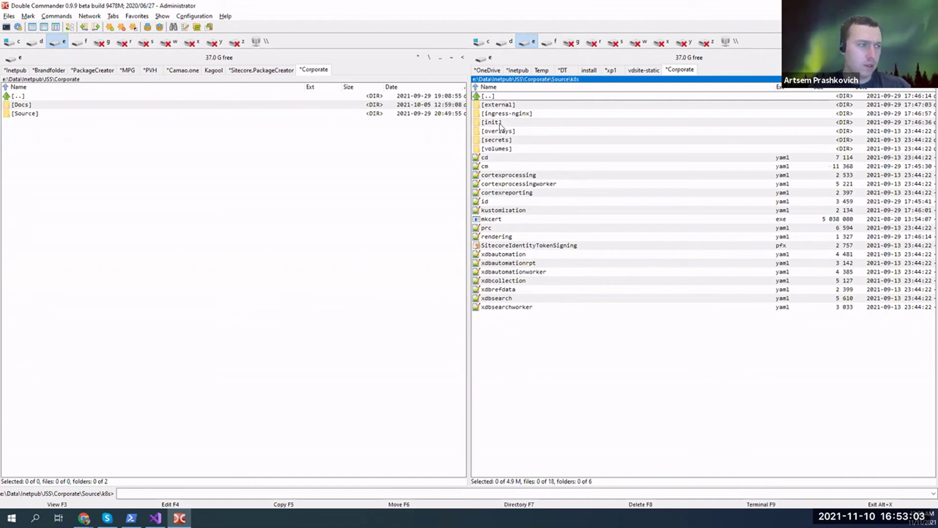
double_click(493, 140)
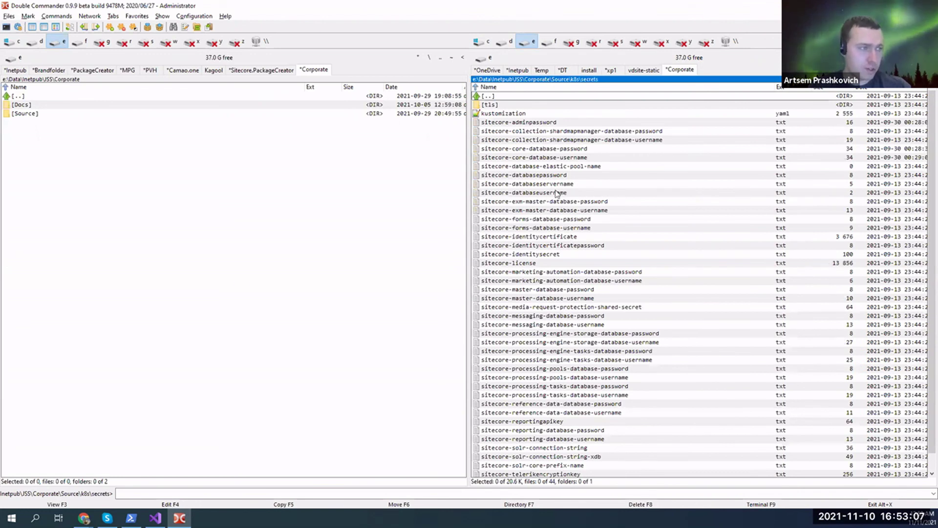
click(557, 149)
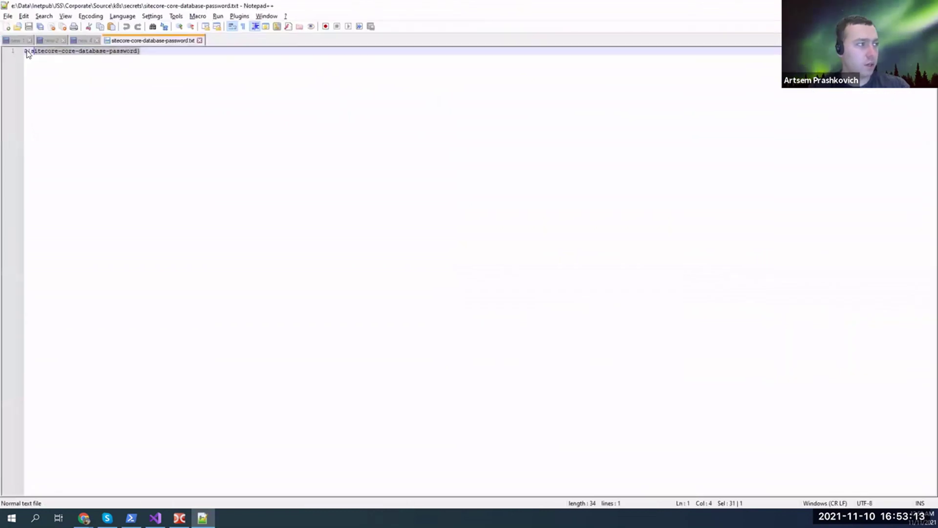
key(End)
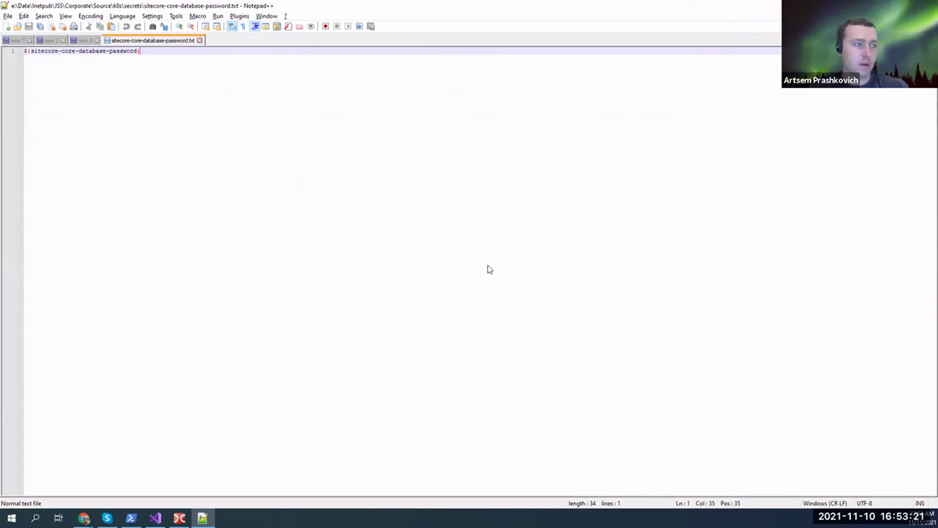
key(alt+Tab)
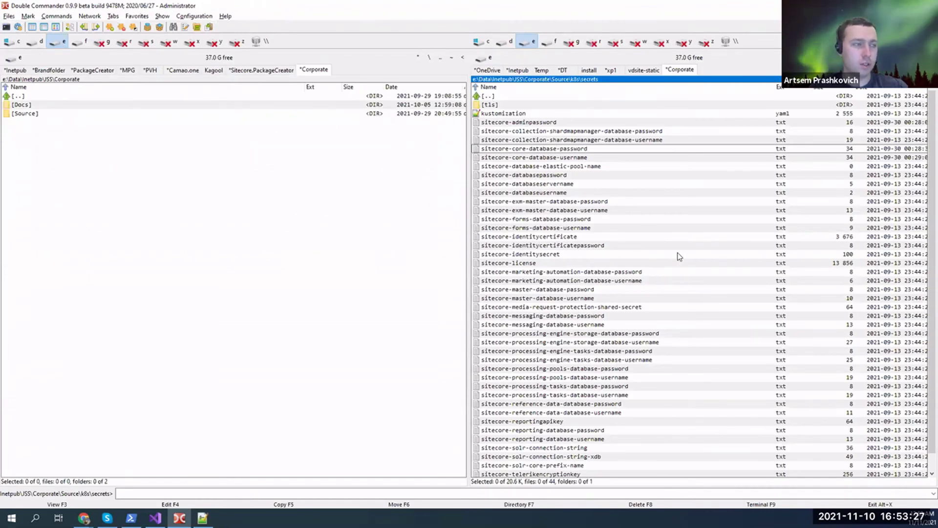
Inspect the certificate files in the secrets folder's tls\brimit subfolder, and go back up to the k8s folder.
click(498, 104)
double_click(503, 104)
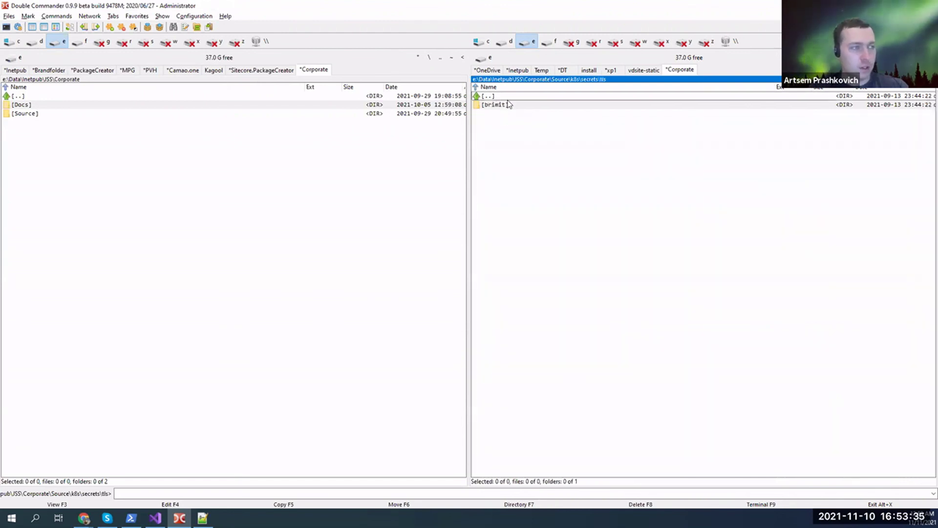
double_click(508, 104)
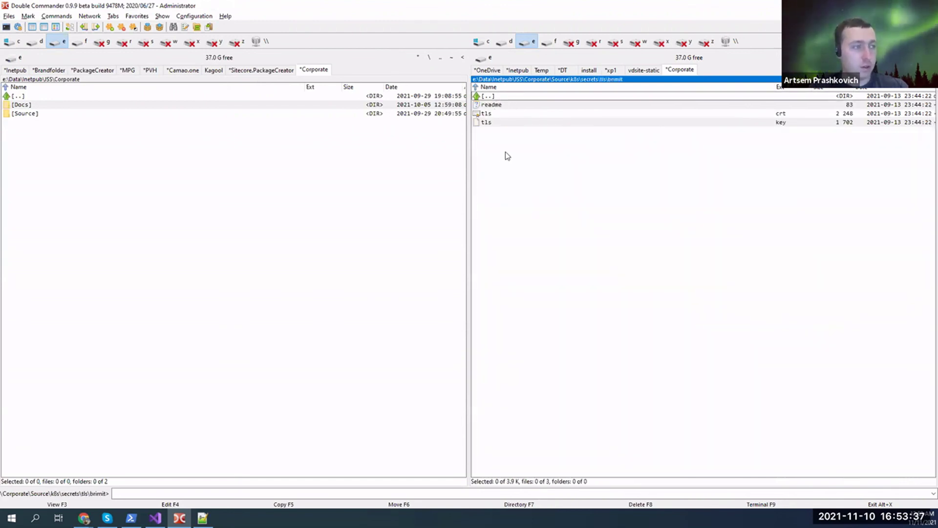
double_click(494, 99)
click(494, 97)
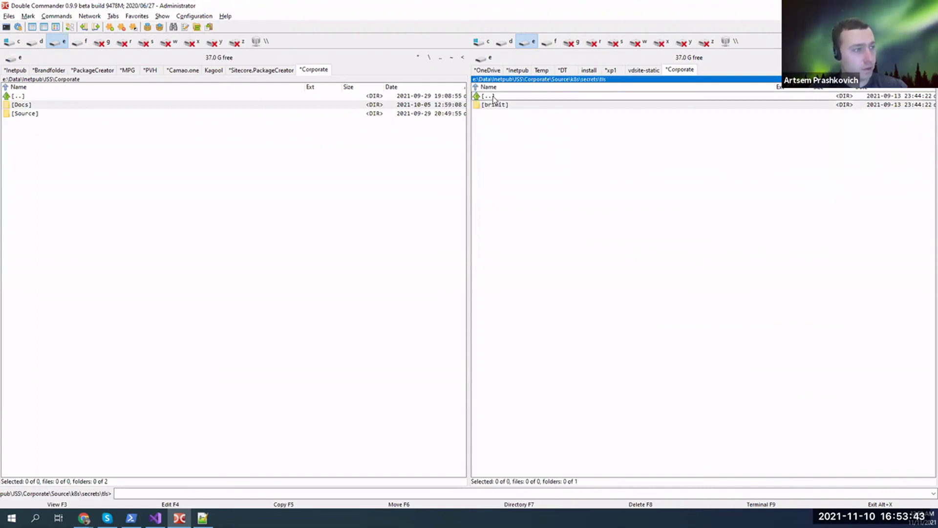
double_click(493, 97)
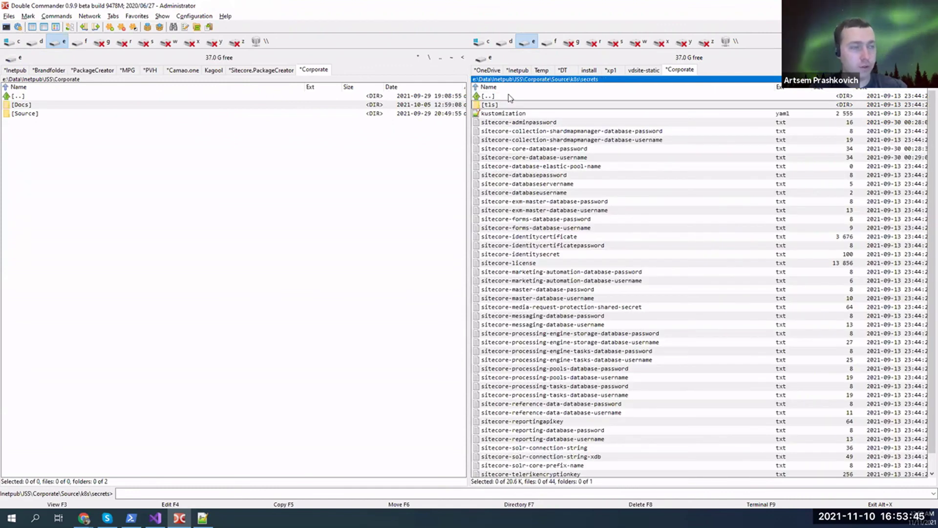
double_click(510, 97)
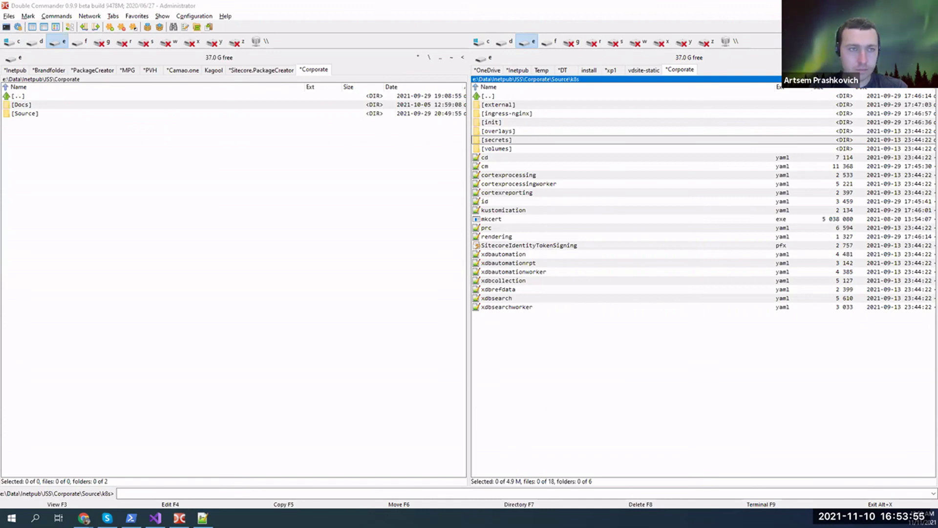
Switch to the slide presentation and advance from the demo slide to the closing thank-you slide.
key(alt+Tab)
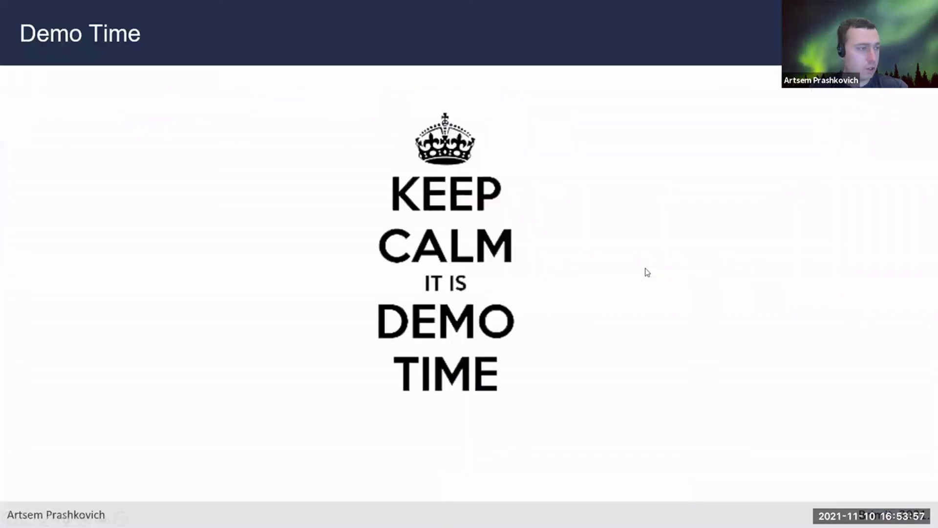
key(Right)
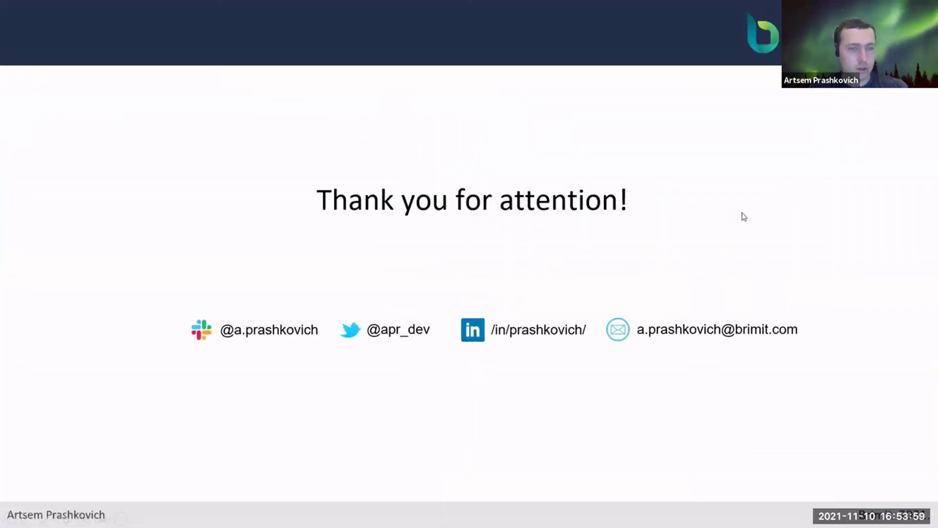